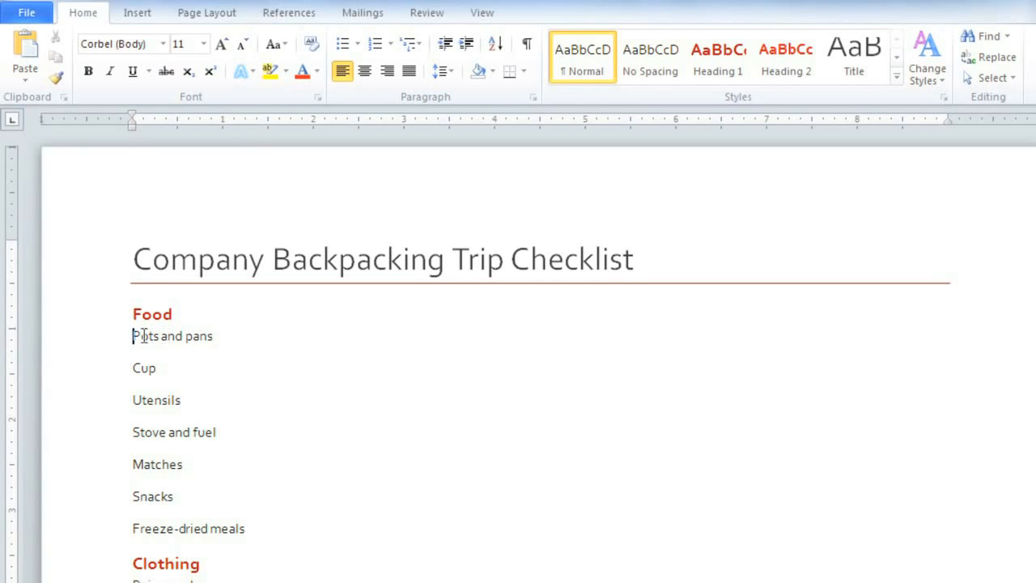
Step: Select the Food items from Pots and pans to Freeze-dried meals and give them four-diamond bullets
{"action": "left_click_drag", "start_coordinate": [131, 337], "coordinate": [332, 528]}
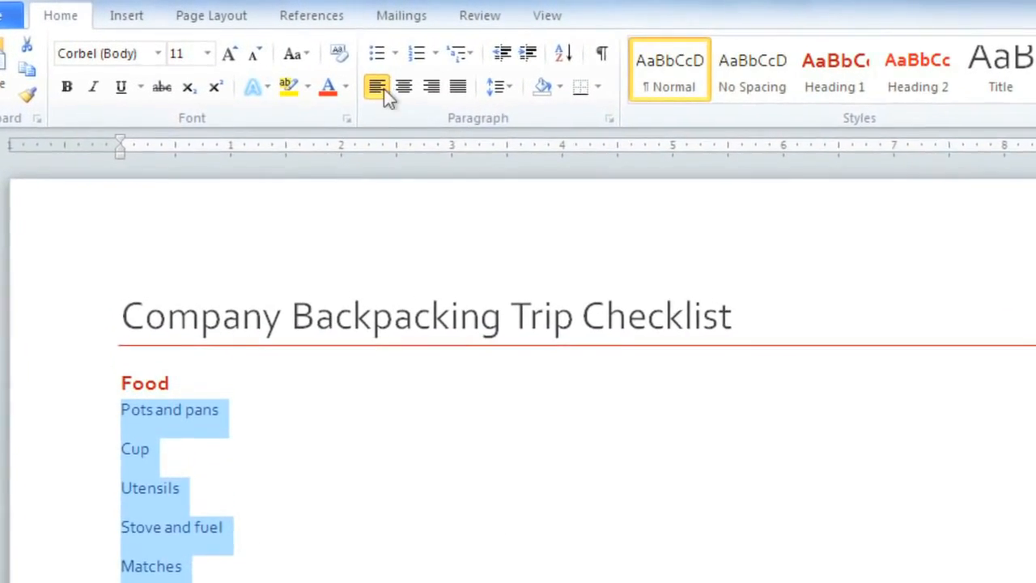
{"action": "left_click", "coordinate": [377, 53]}
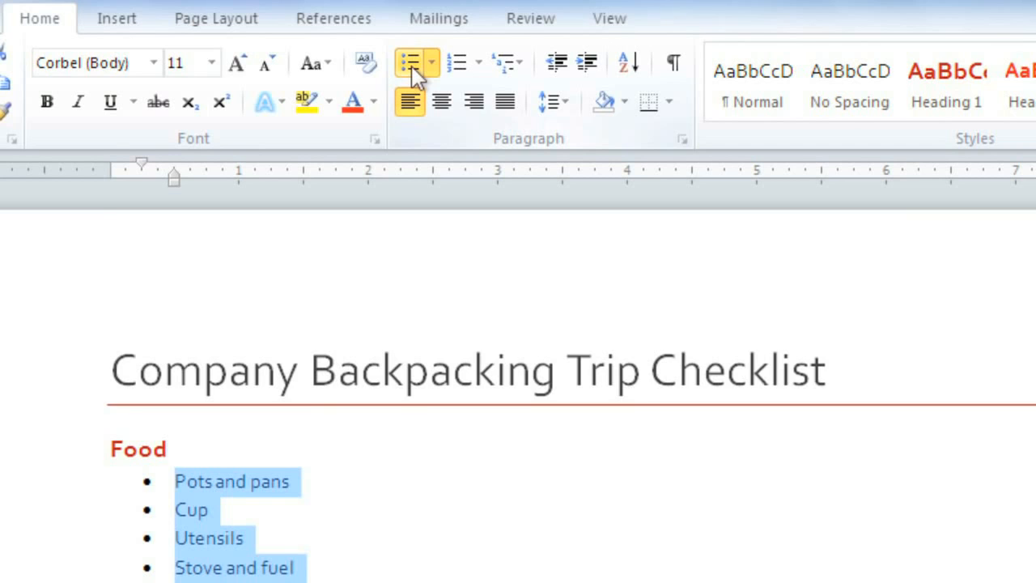
{"action": "left_click", "coordinate": [413, 69]}
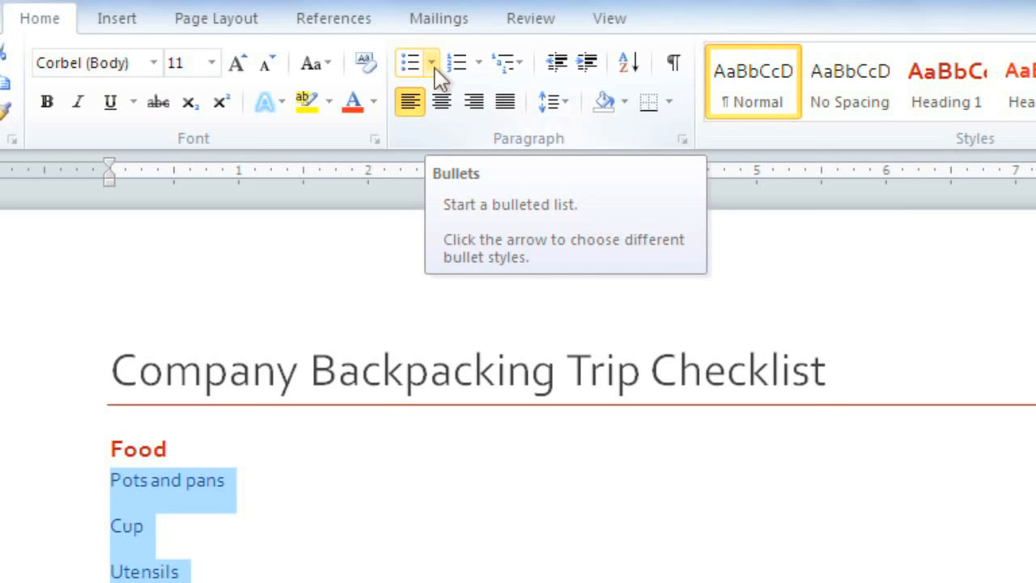
{"action": "left_click", "coordinate": [435, 67]}
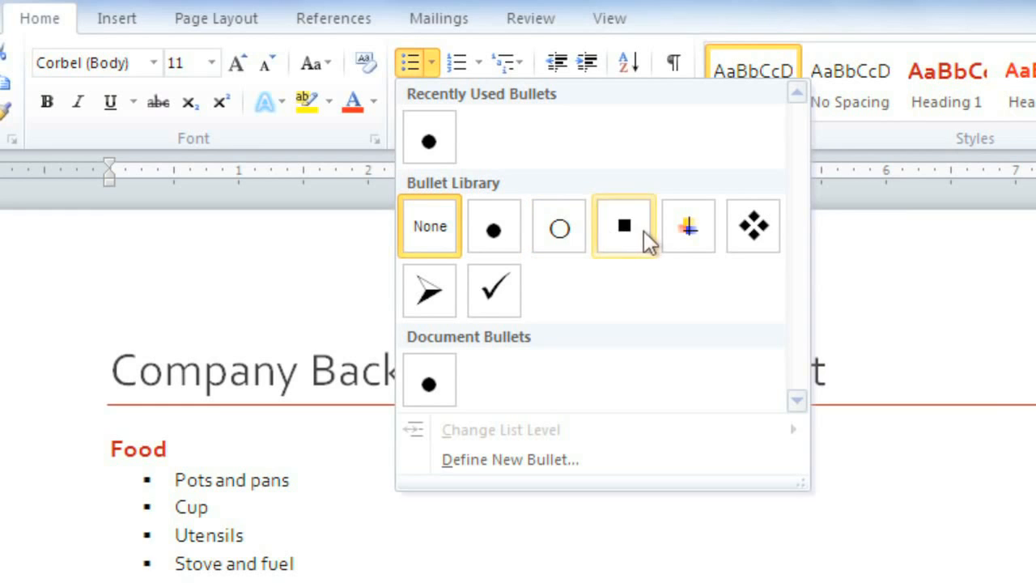
{"action": "left_click", "coordinate": [740, 241]}
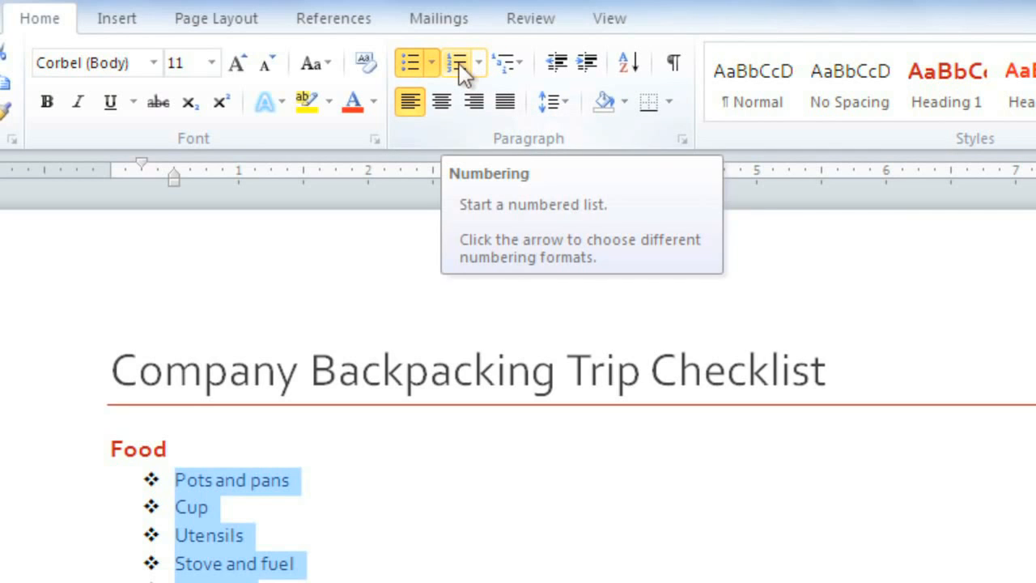
Step: Switch the Food items to 1) 2) 3) numbering
{"action": "left_click", "coordinate": [481, 63]}
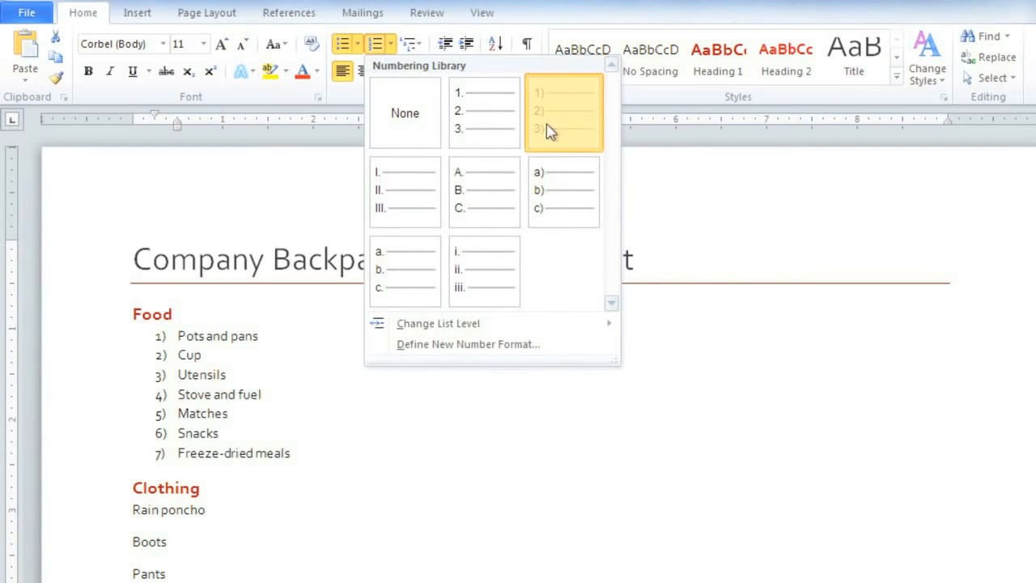
{"action": "left_click", "coordinate": [699, 192]}
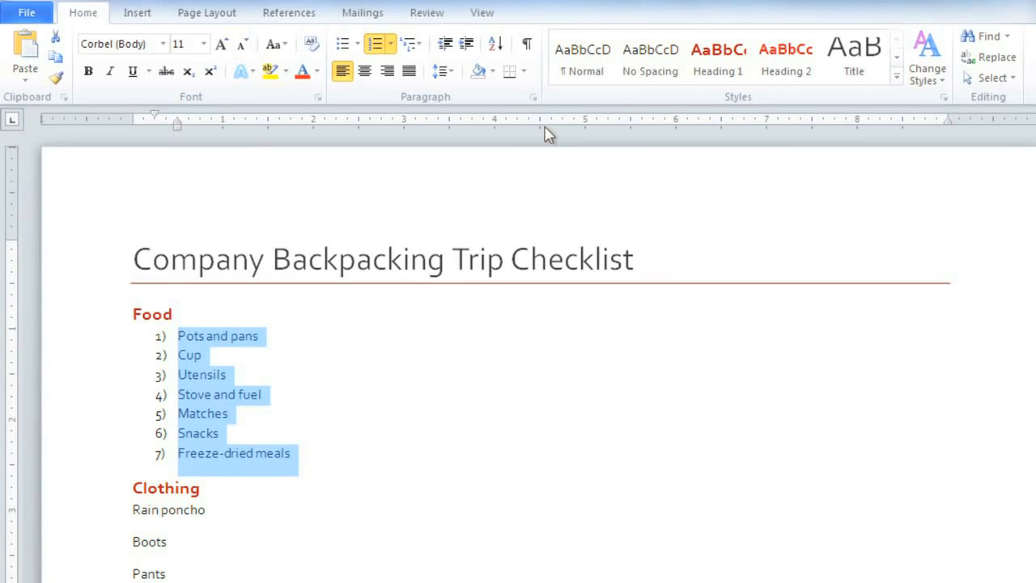
{"action": "left_click", "coordinate": [358, 45]}
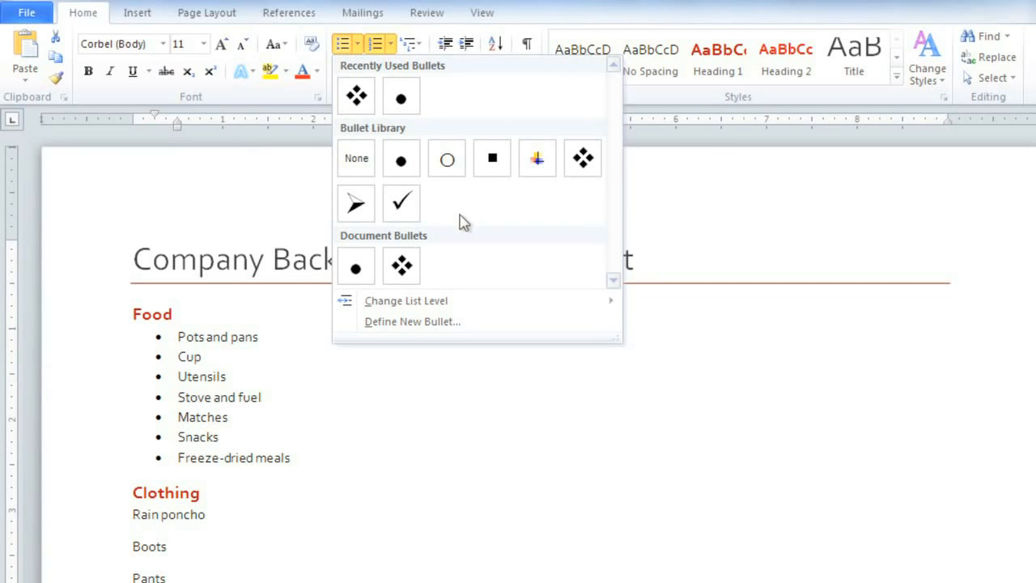
Step: Define a new bullet using the hollow square Wingdings 168 symbol
{"action": "left_click", "coordinate": [413, 321]}
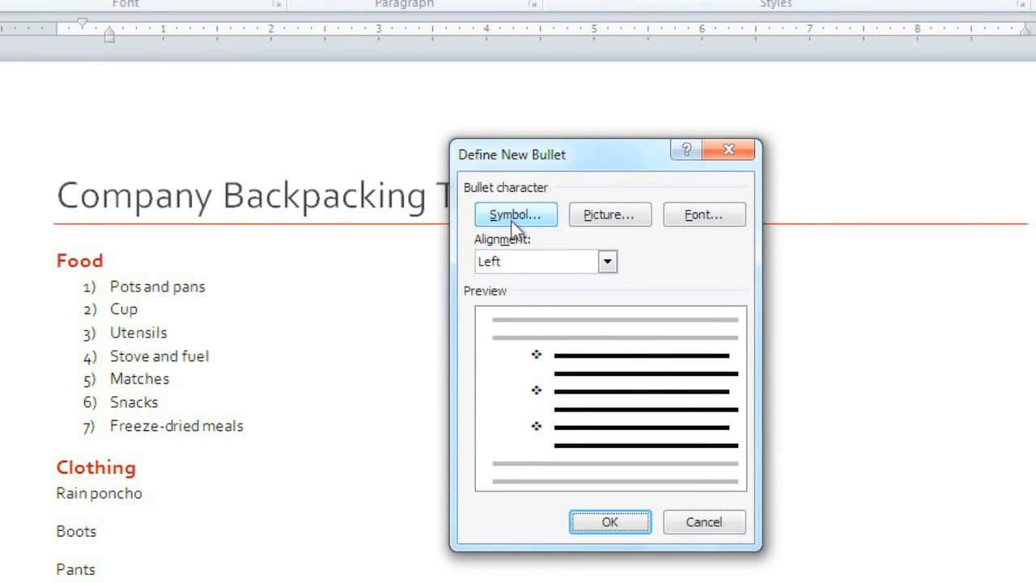
{"action": "left_click", "coordinate": [511, 231]}
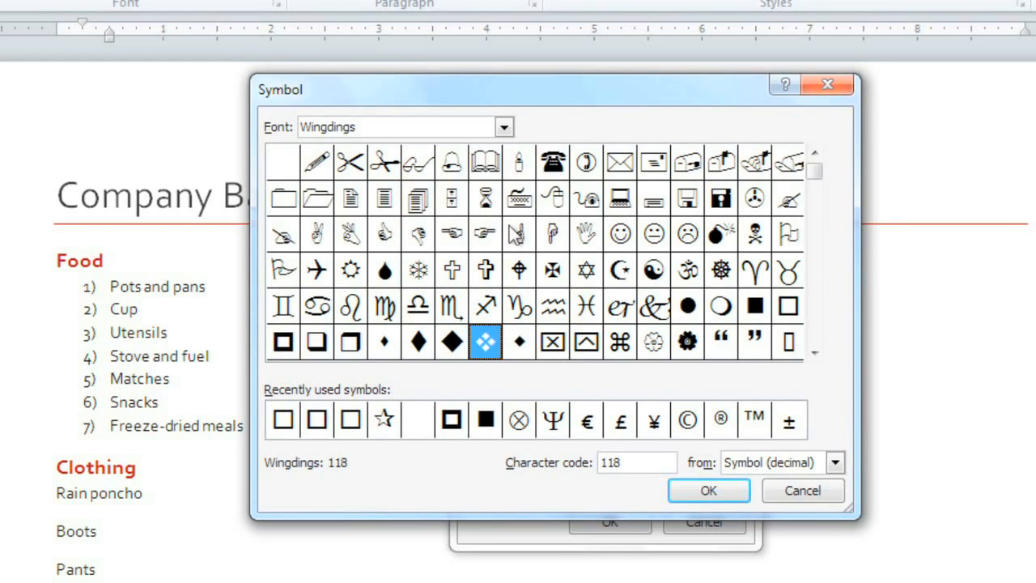
{"action": "left_click", "coordinate": [815, 352]}
{"action": "left_click", "coordinate": [814, 353]}
{"action": "left_click", "coordinate": [815, 352]}
{"action": "left_click", "coordinate": [815, 352]}
{"action": "left_click", "coordinate": [815, 352]}
{"action": "left_click", "coordinate": [814, 352]}
{"action": "left_click", "coordinate": [814, 353]}
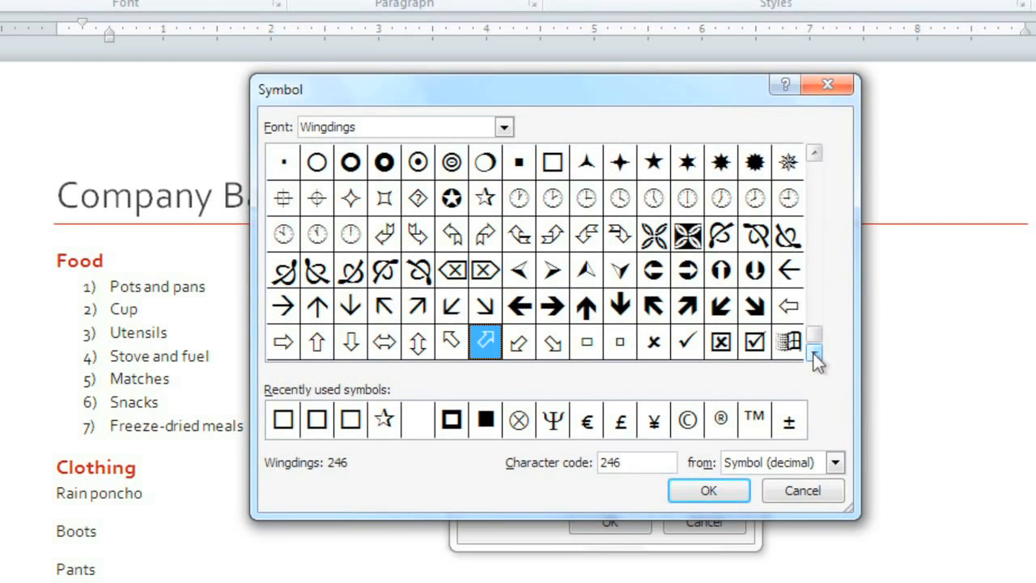
{"action": "left_click", "coordinate": [504, 130]}
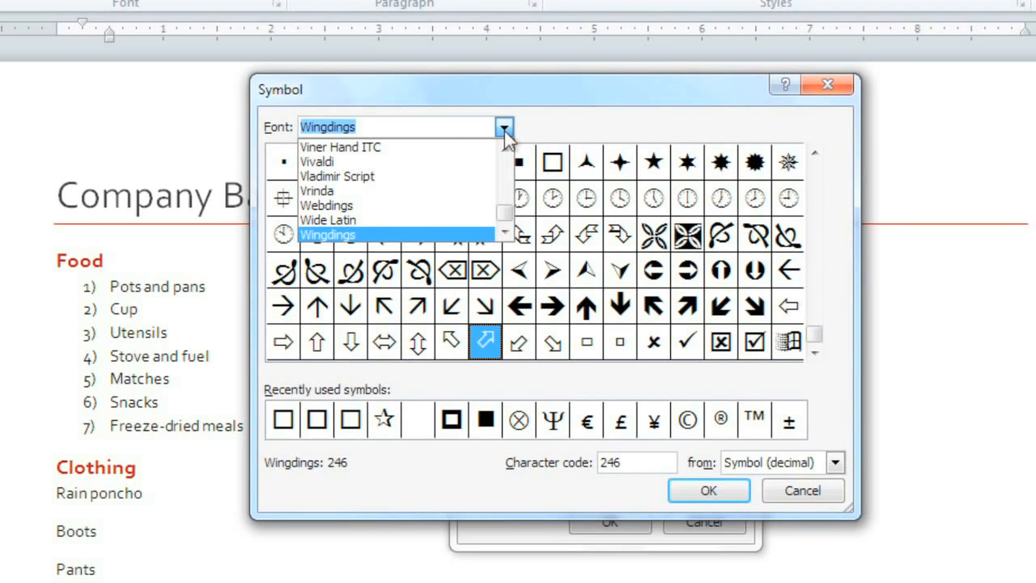
{"action": "left_click", "coordinate": [504, 131]}
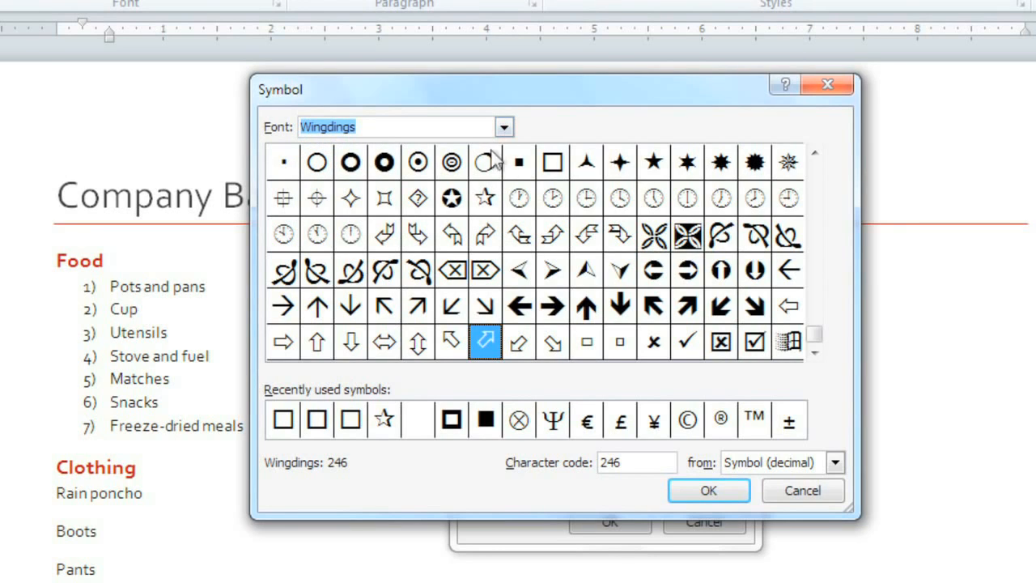
{"action": "left_click", "coordinate": [558, 172]}
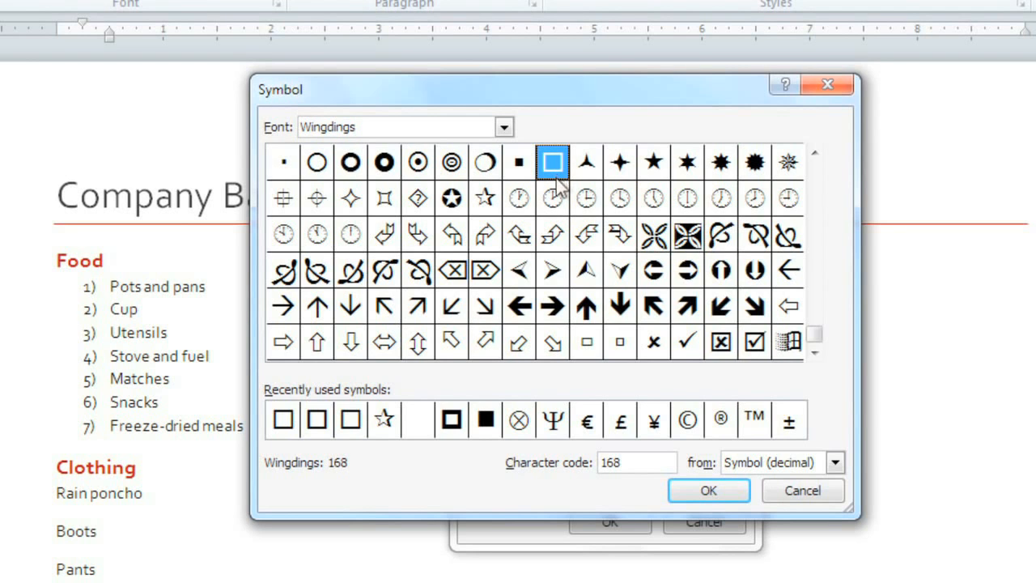
{"action": "left_click", "coordinate": [702, 494]}
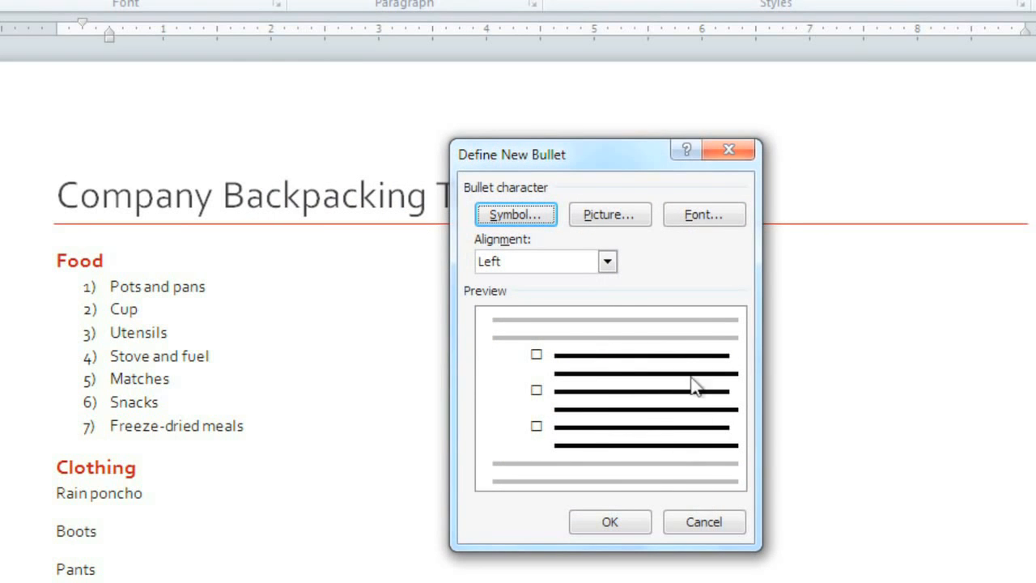
Step: Color the hollow square bullet dark red and apply it to the seven Food items
{"action": "left_click", "coordinate": [701, 216]}
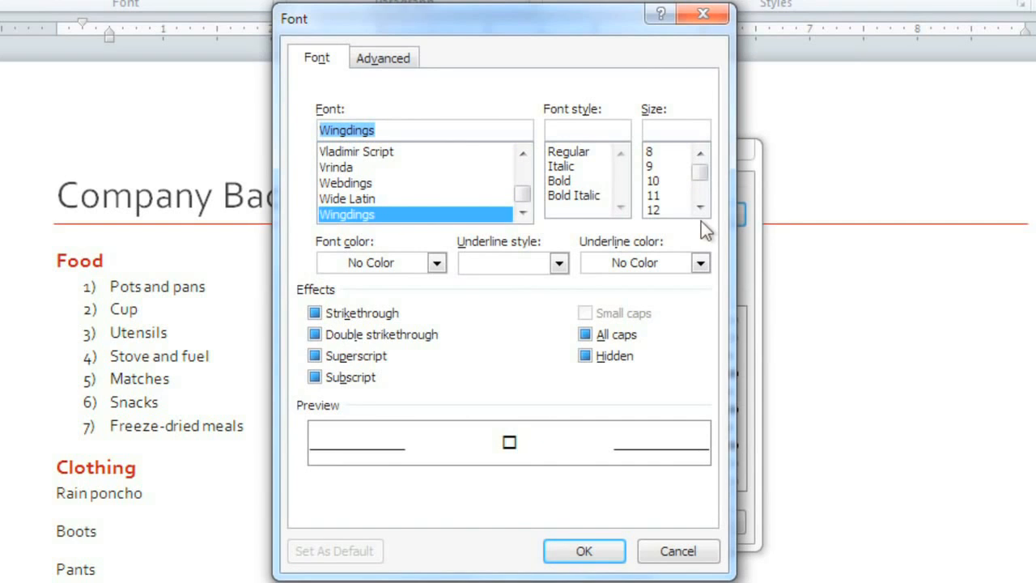
{"action": "left_click", "coordinate": [377, 266]}
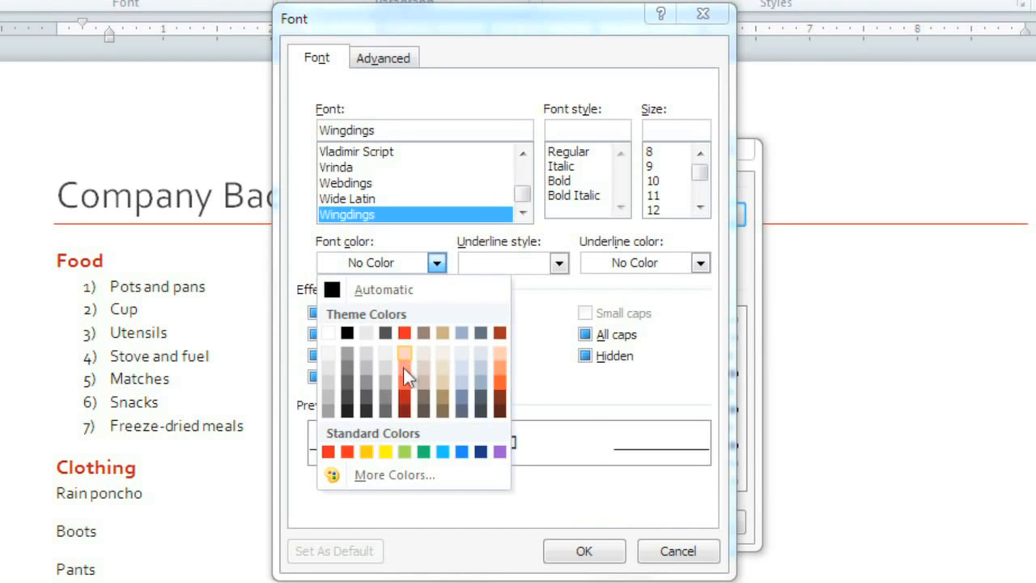
{"action": "left_click", "coordinate": [405, 398]}
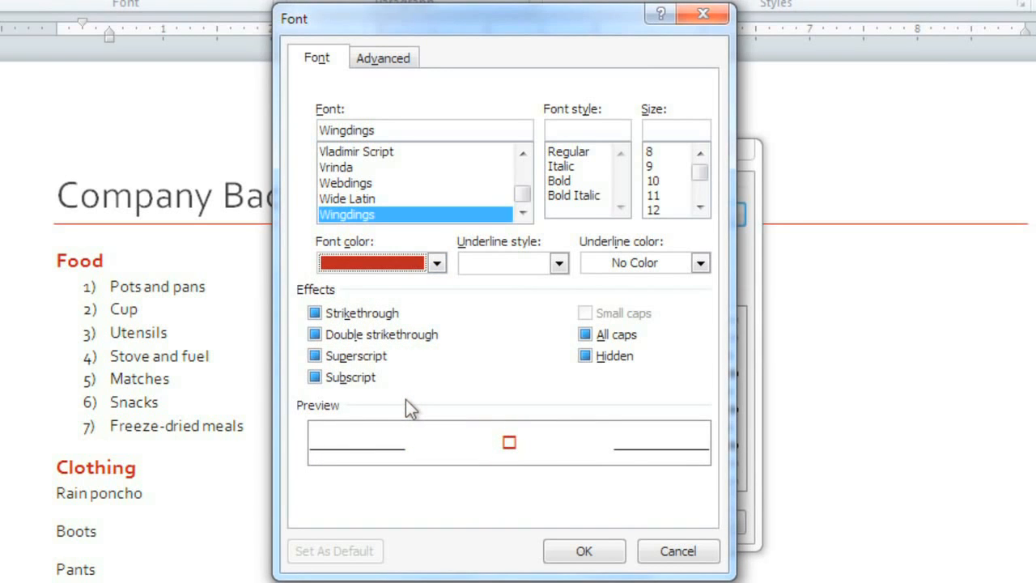
{"action": "left_click", "coordinate": [559, 554]}
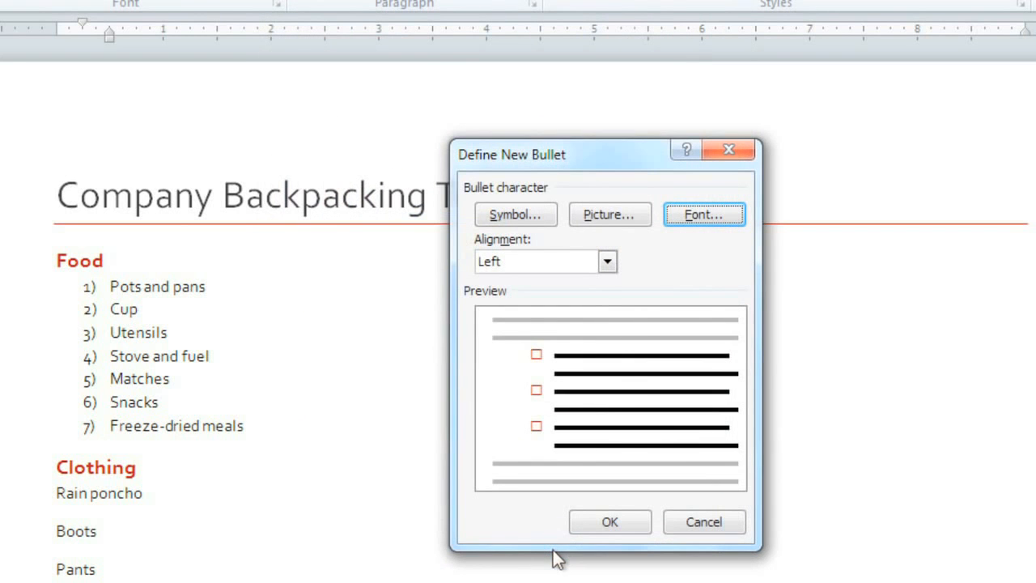
{"action": "left_click", "coordinate": [586, 525]}
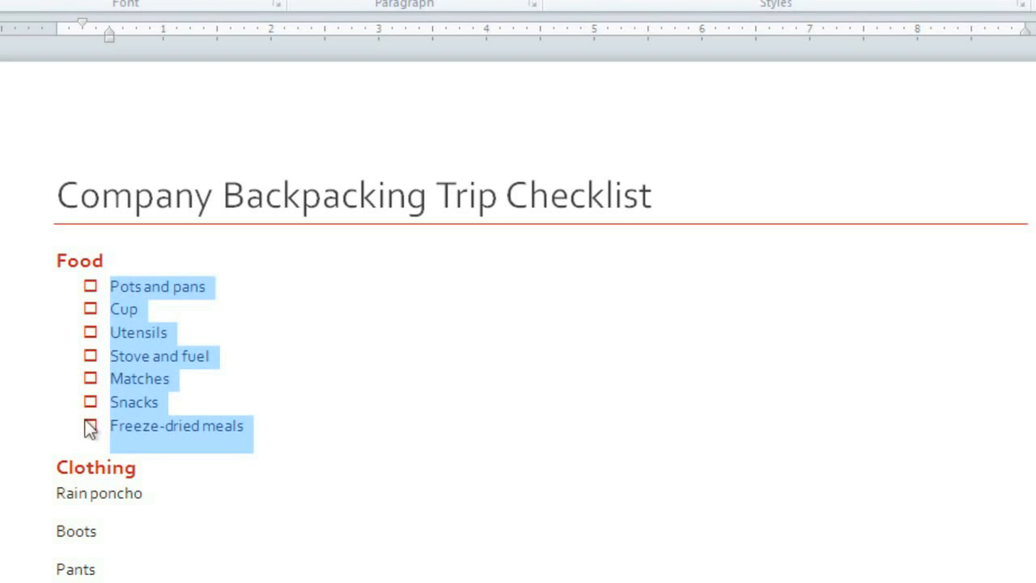
Step: Apply the dark red square bullet to the Clothing items from Rain poncho to Hat
{"action": "scroll", "coordinate": [89, 429], "scroll_direction": "down", "scroll_amount": 4}
{"action": "left_click_drag", "start_coordinate": [50, 331], "coordinate": [155, 564]}
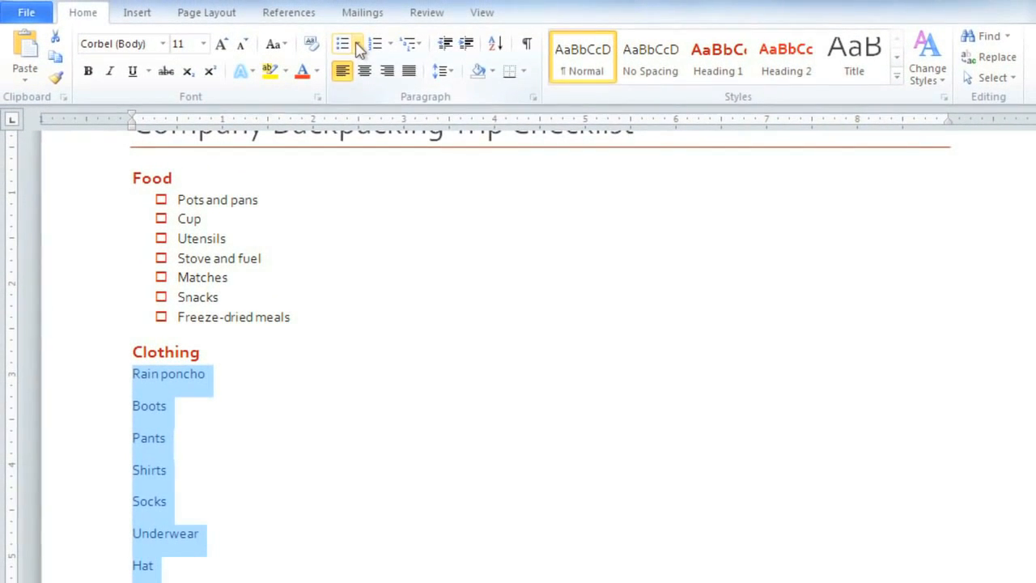
{"action": "left_click", "coordinate": [358, 46]}
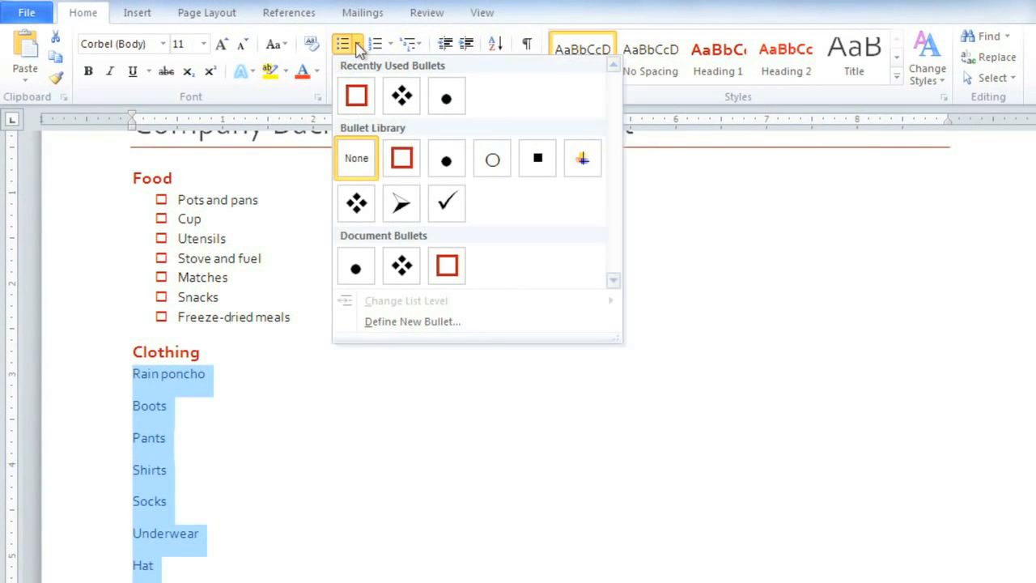
{"action": "left_click", "coordinate": [358, 97]}
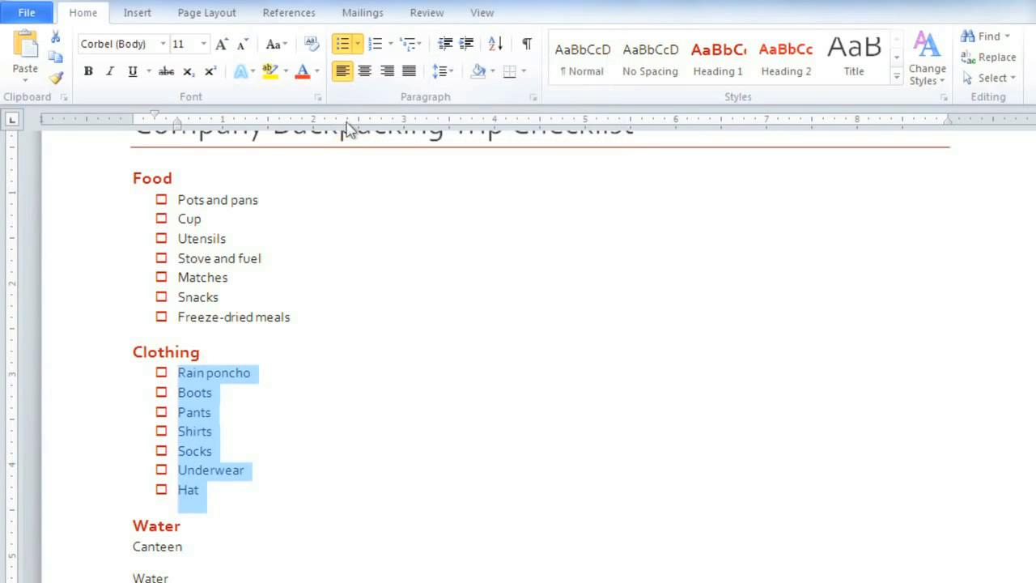
{"action": "scroll", "coordinate": [251, 419], "scroll_direction": "down", "scroll_amount": 1}
{"action": "scroll", "coordinate": [252, 451], "scroll_direction": "down", "scroll_amount": 1}
{"action": "left_click_drag", "start_coordinate": [132, 456], "coordinate": [220, 527]}
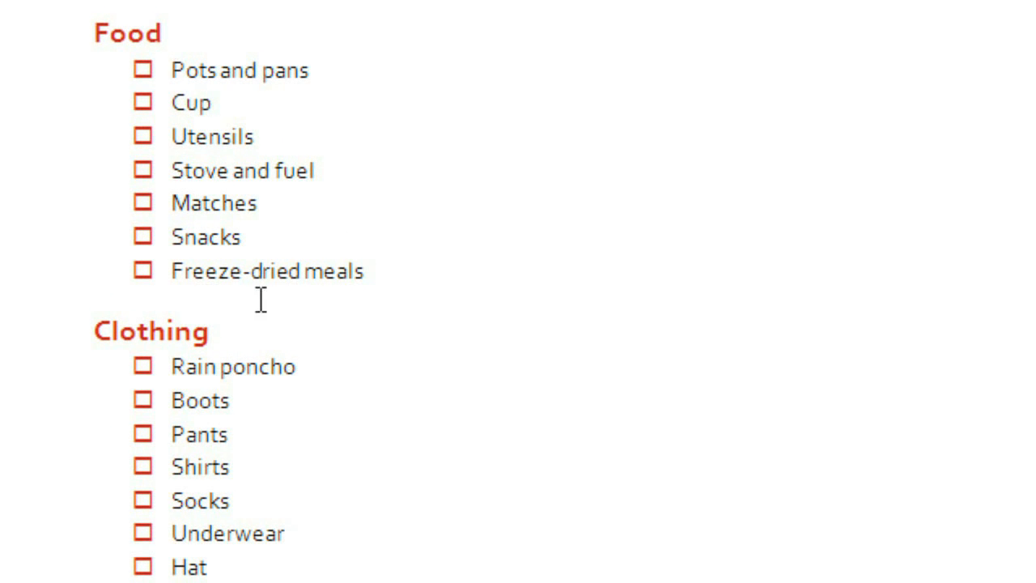
Step: Add indented Friday, Saturday and Sunday lines beneath Freeze-dried meals
{"action": "left_click", "coordinate": [378, 272]}
{"action": "key", "text": "Return"}
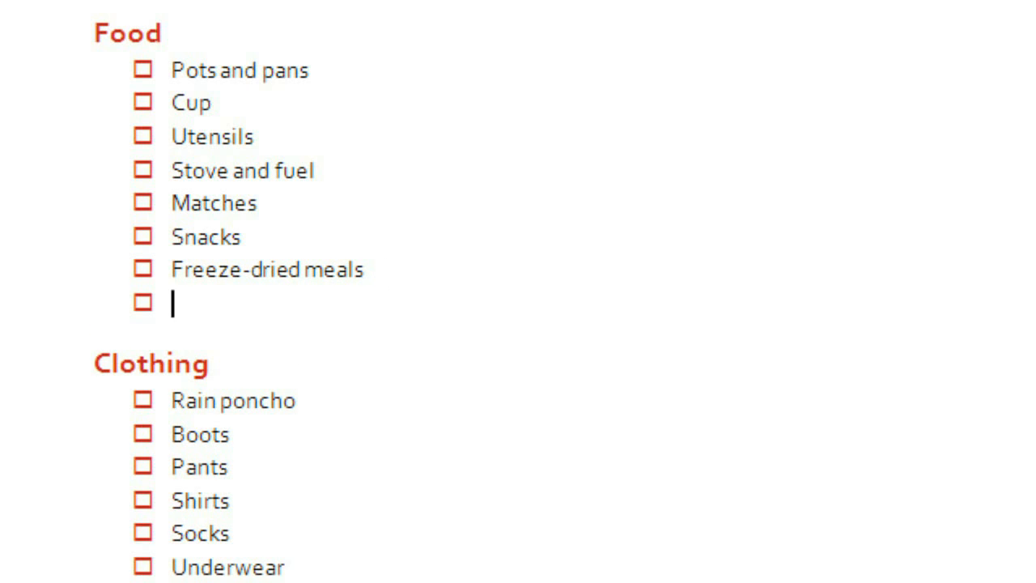
{"action": "key", "text": "Tab"}
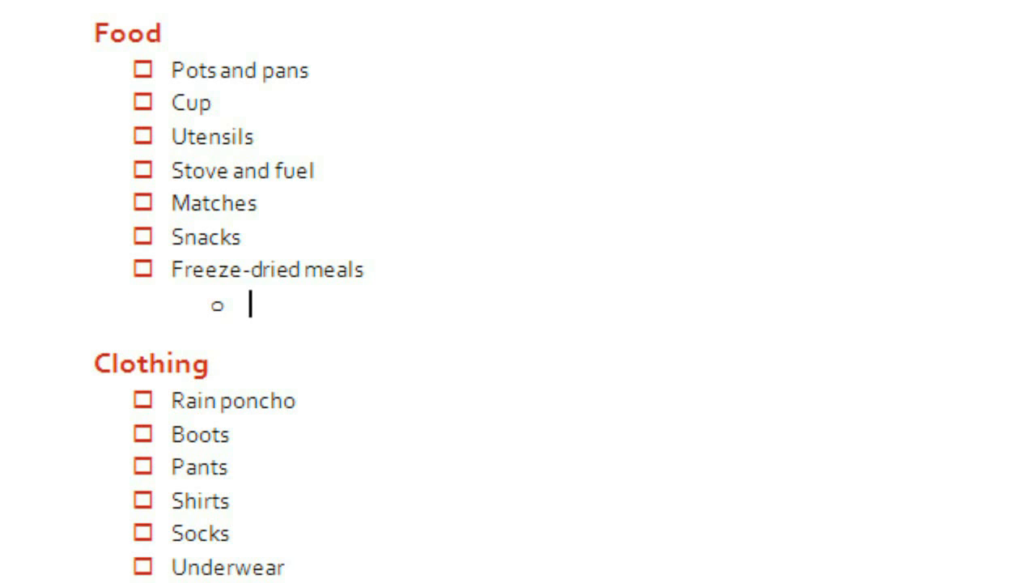
{"action": "type", "text": "Friday"}
{"action": "key", "text": "Return"}
{"action": "type", "text": "Saturday"}
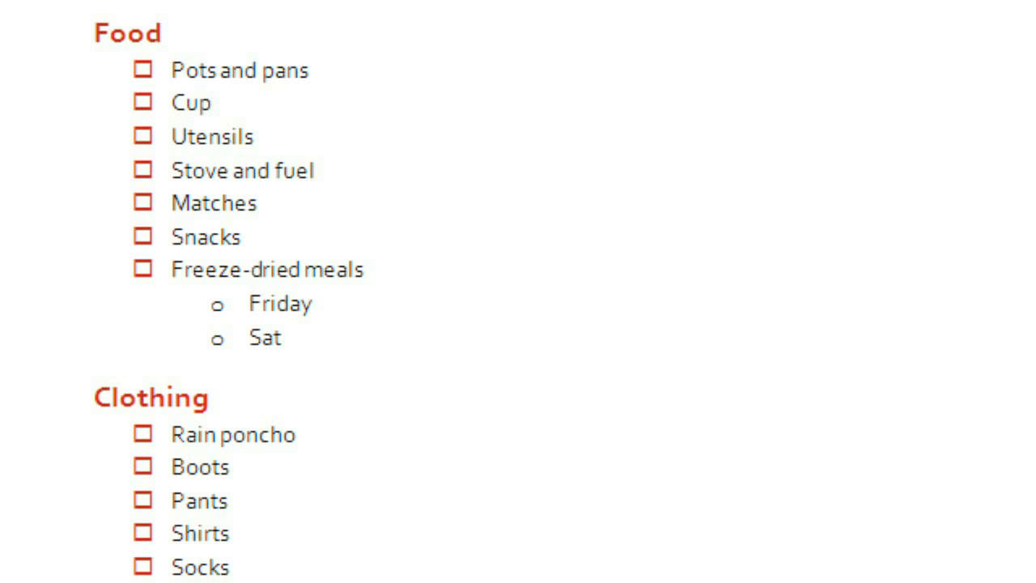
{"action": "key", "text": "Return"}
{"action": "type", "text": "Sunday"}
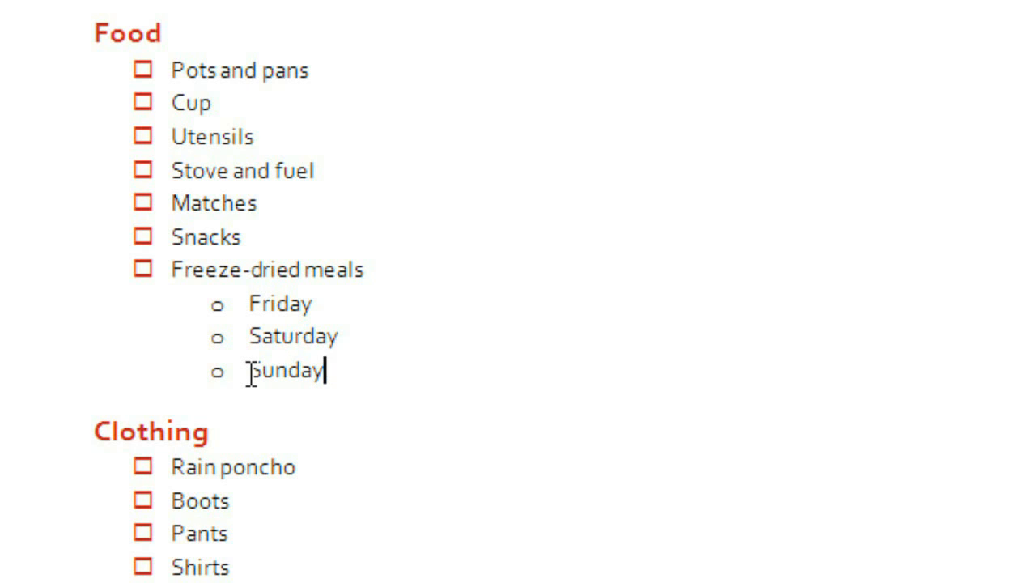
Step: Add an indented Dinner meal under Friday and Breakfast, Lunch, Dinner under Saturday
{"action": "left_click", "coordinate": [361, 311]}
{"action": "key", "text": "Return"}
{"action": "key", "text": "Tab"}
{"action": "type", "text": "Dinner"}
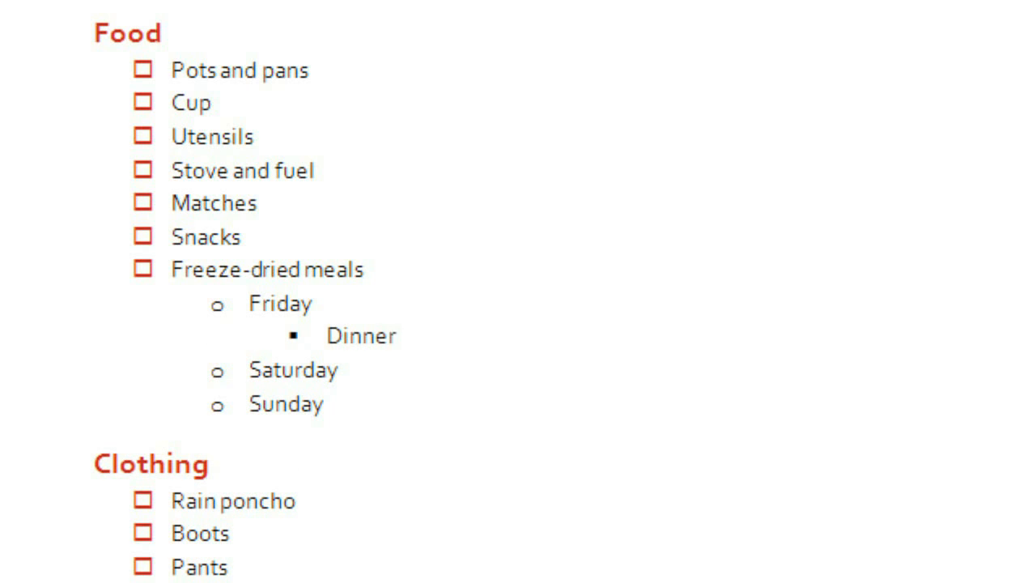
{"action": "key", "text": "Down"}
{"action": "key", "text": "Return"}
{"action": "key", "text": "Tab"}
{"action": "type", "text": "Breakfast"}
{"action": "key", "text": "Return"}
{"action": "type", "text": "Lunch"}
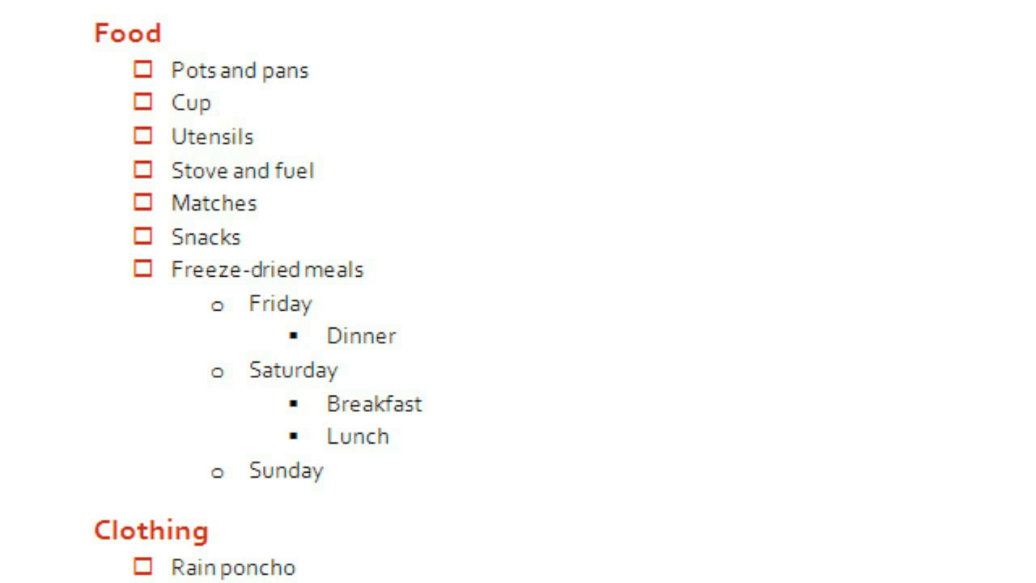
{"action": "key", "text": "Return"}
{"action": "type", "text": "Dinner"}
Step: Start an indented Breakfast meal line under Sunday
{"action": "key", "text": "Down"}
{"action": "key", "text": "Return"}
{"action": "key", "text": "Tab"}
{"action": "type", "text": "Breakfa"}
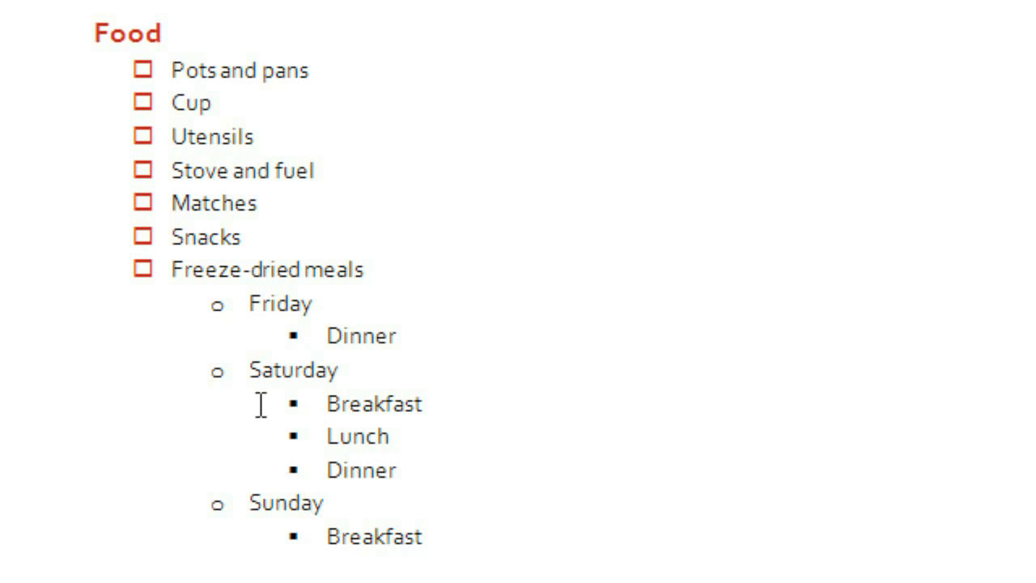
{"action": "left_click_drag", "start_coordinate": [173, 268], "coordinate": [484, 545]}
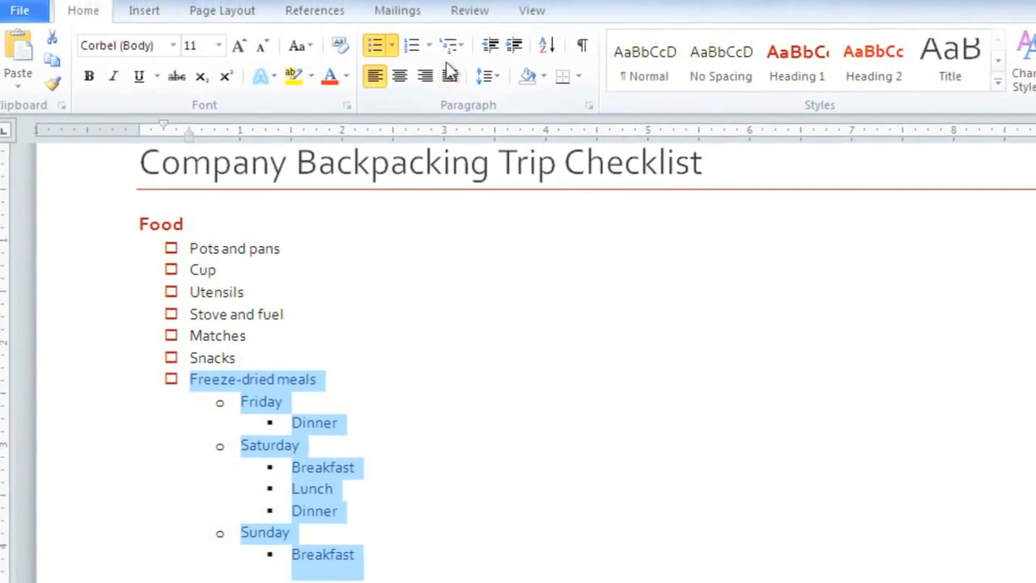
{"action": "left_click", "coordinate": [449, 48]}
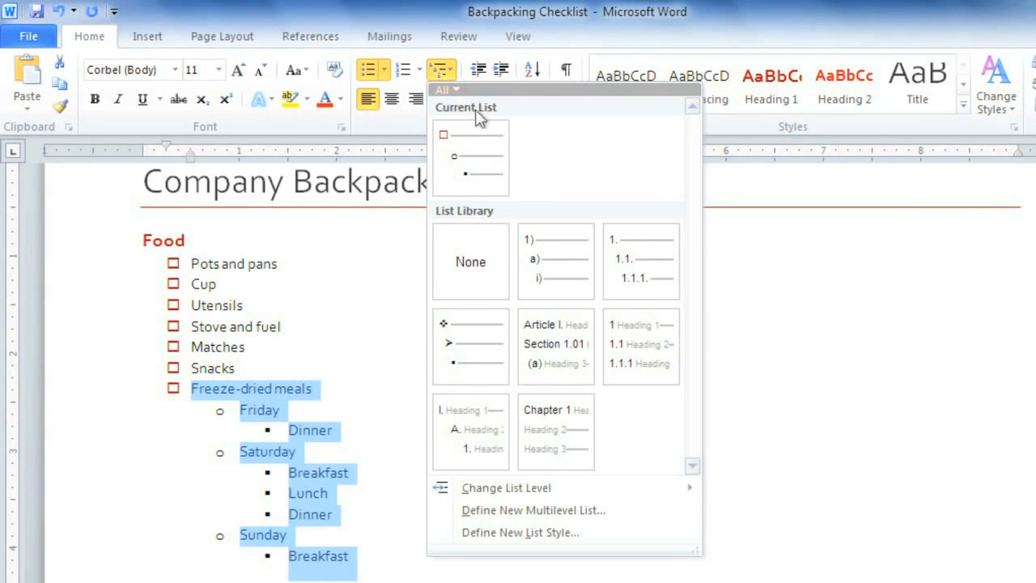
{"action": "left_click", "coordinate": [534, 257]}
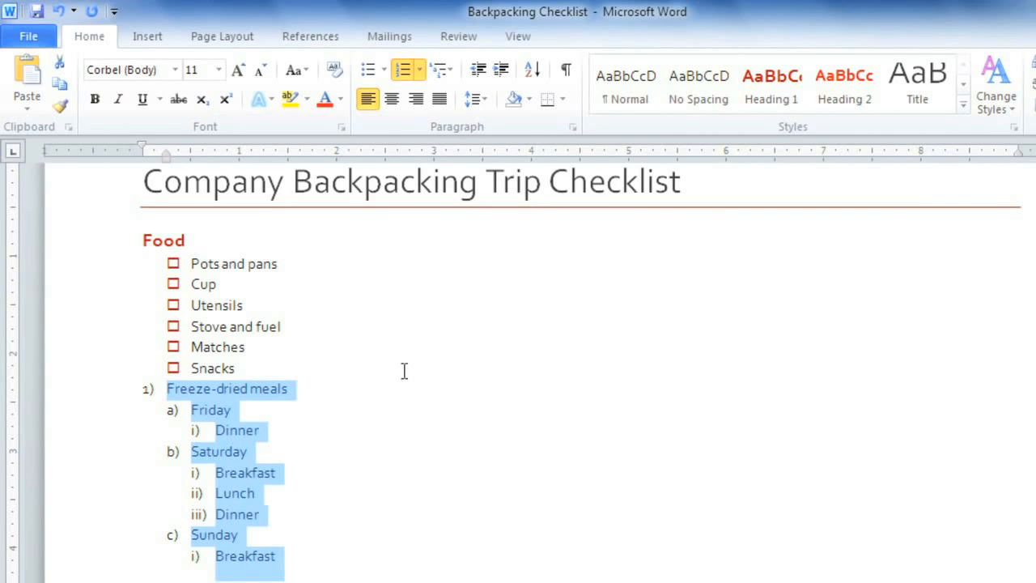
{"action": "left_click", "coordinate": [382, 415]}
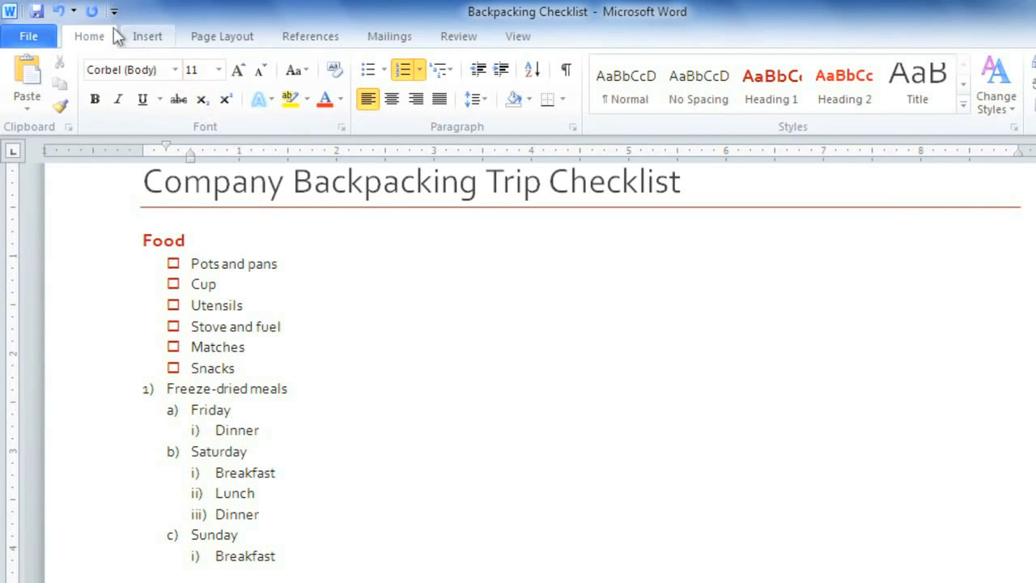
{"action": "left_click", "coordinate": [61, 14]}
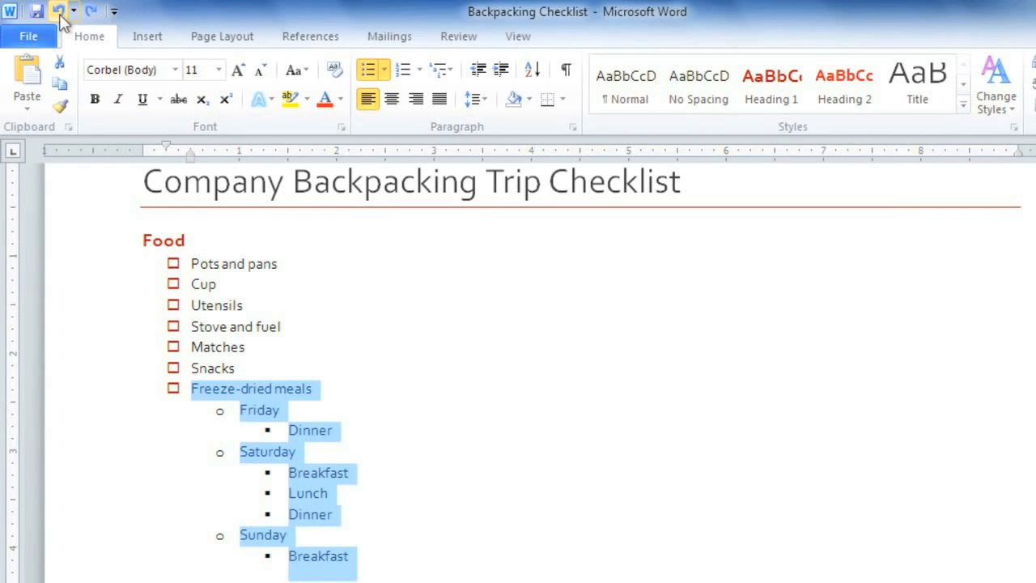
{"action": "left_click", "coordinate": [301, 430]}
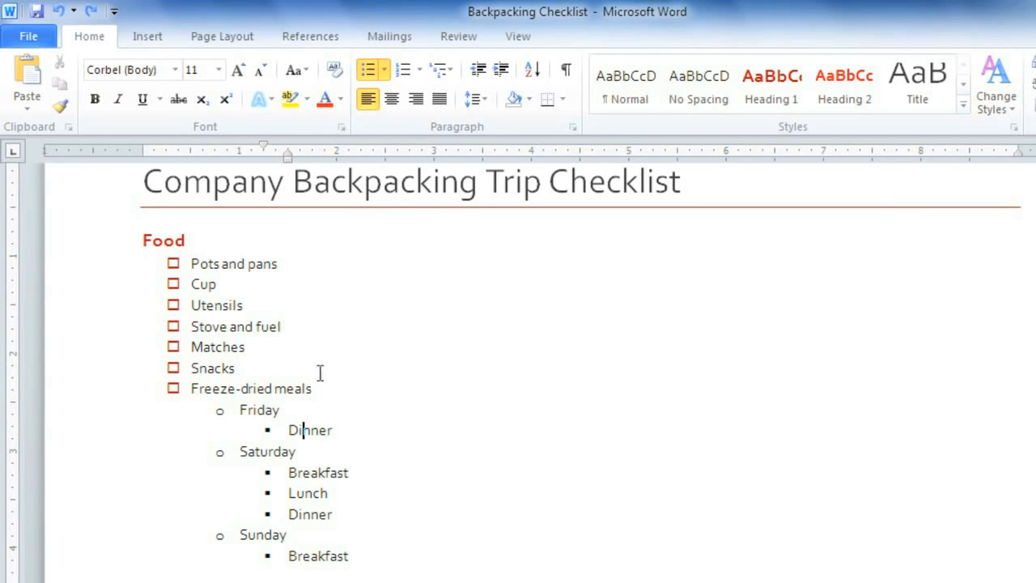
Step: Give the meal lines red square bullets and number Friday, Saturday, Sunday as 1) 2) 3)
{"action": "left_click", "coordinate": [386, 70]}
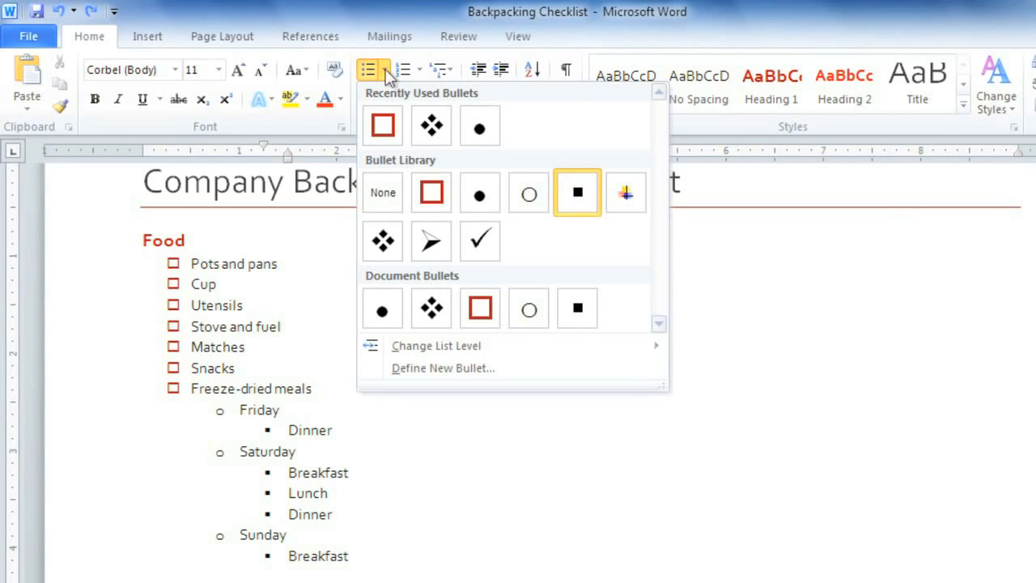
{"action": "left_click", "coordinate": [383, 128]}
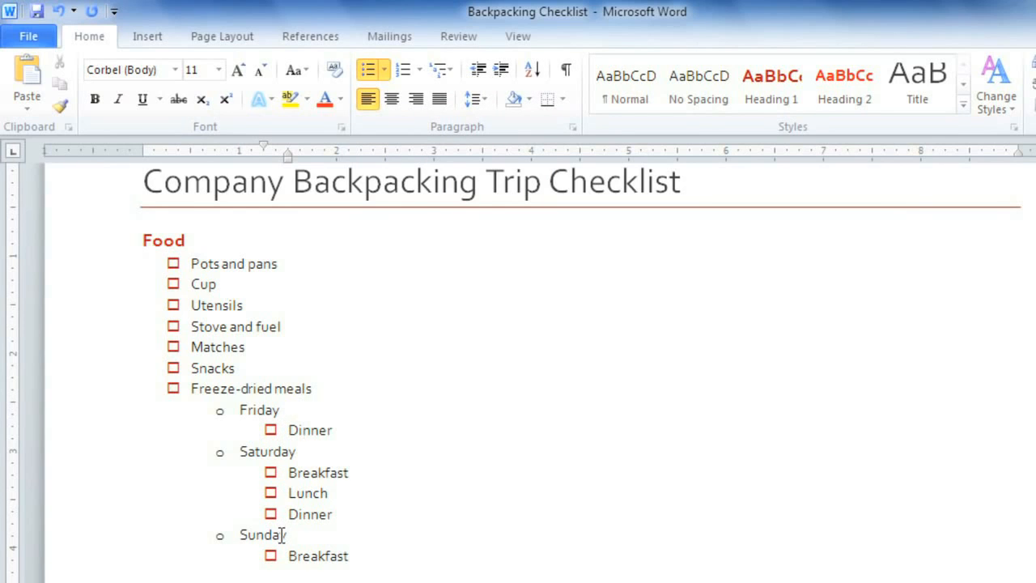
{"action": "left_click", "coordinate": [251, 413]}
{"action": "left_click", "coordinate": [419, 70]}
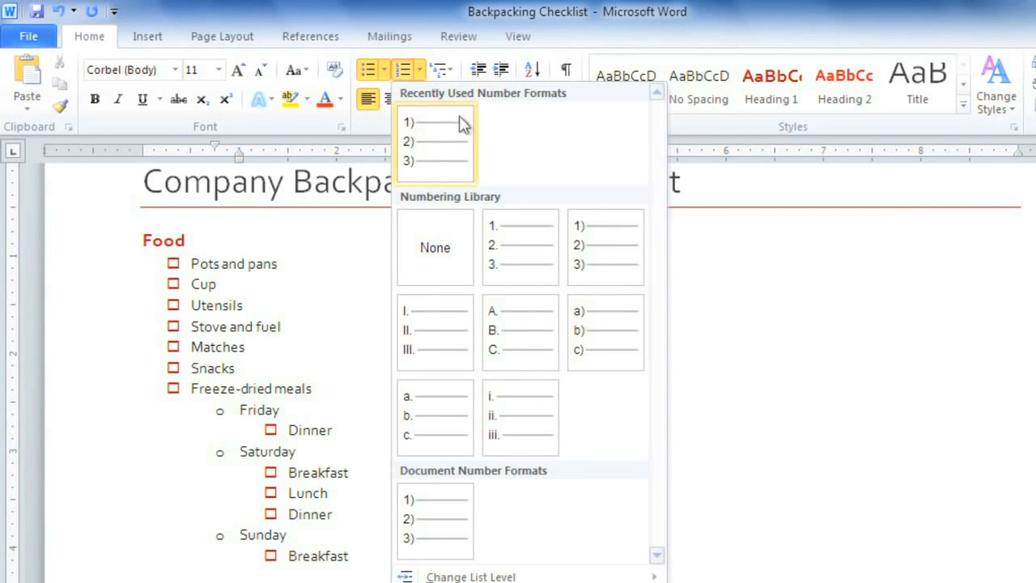
{"action": "left_click", "coordinate": [589, 248]}
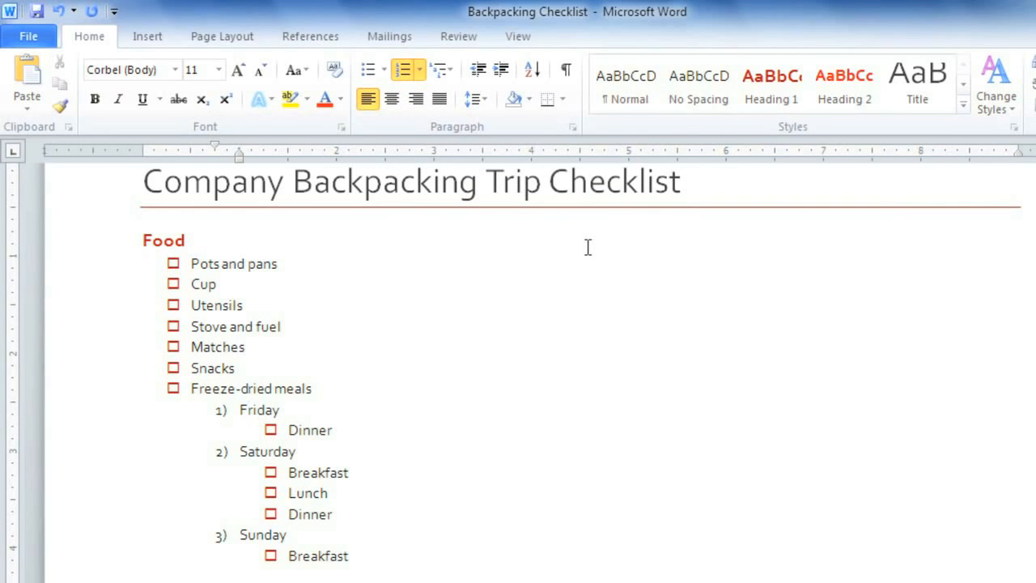